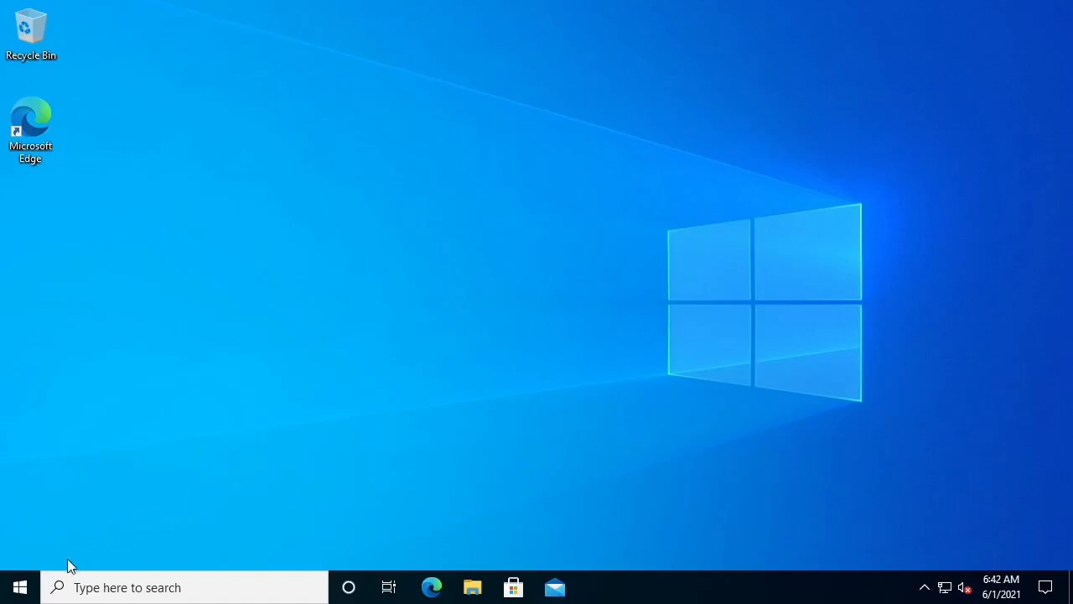
Open Control Panel from the Windows System folder of the Start menu
click(20, 586)
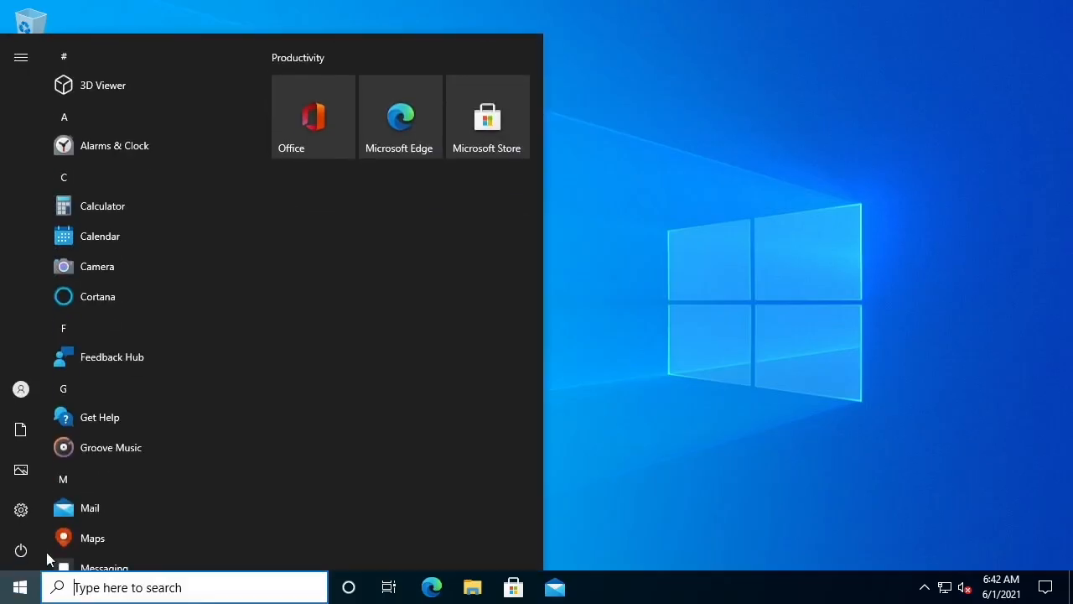
scroll(129, 467, down, 15)
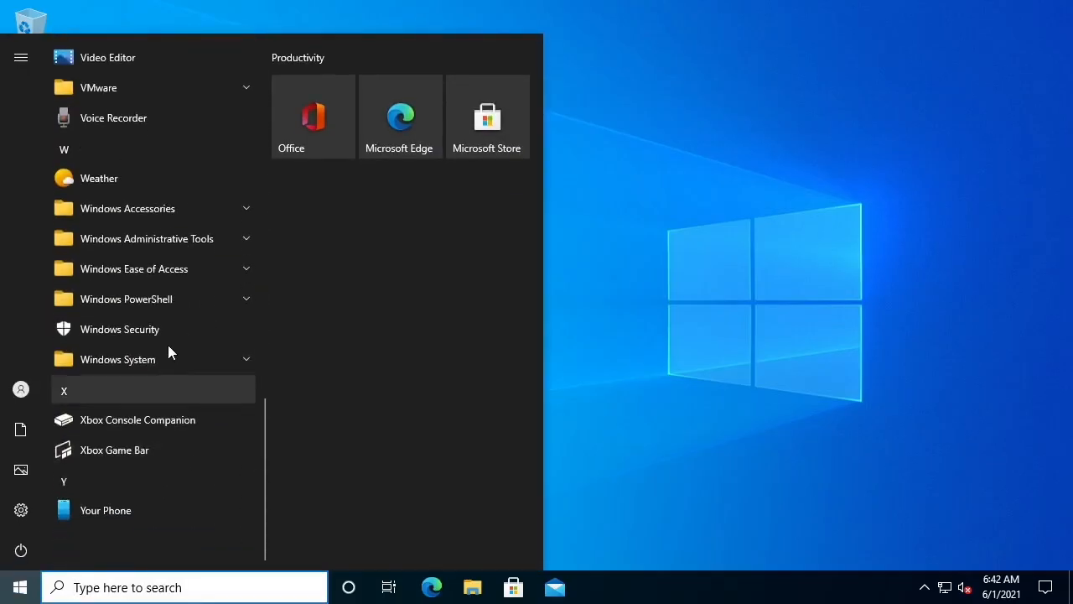
click(172, 363)
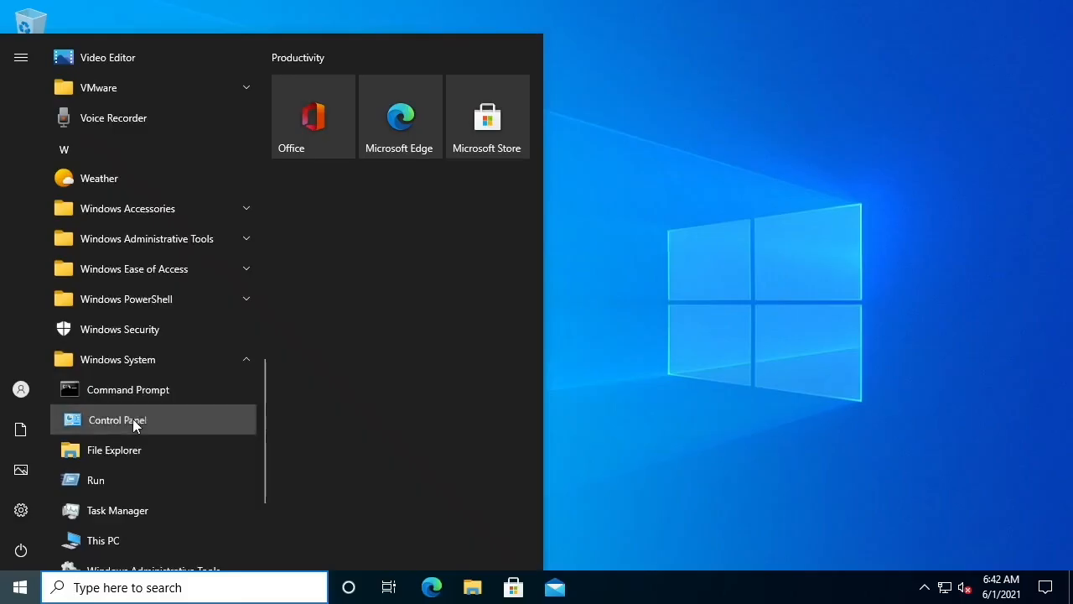
click(134, 422)
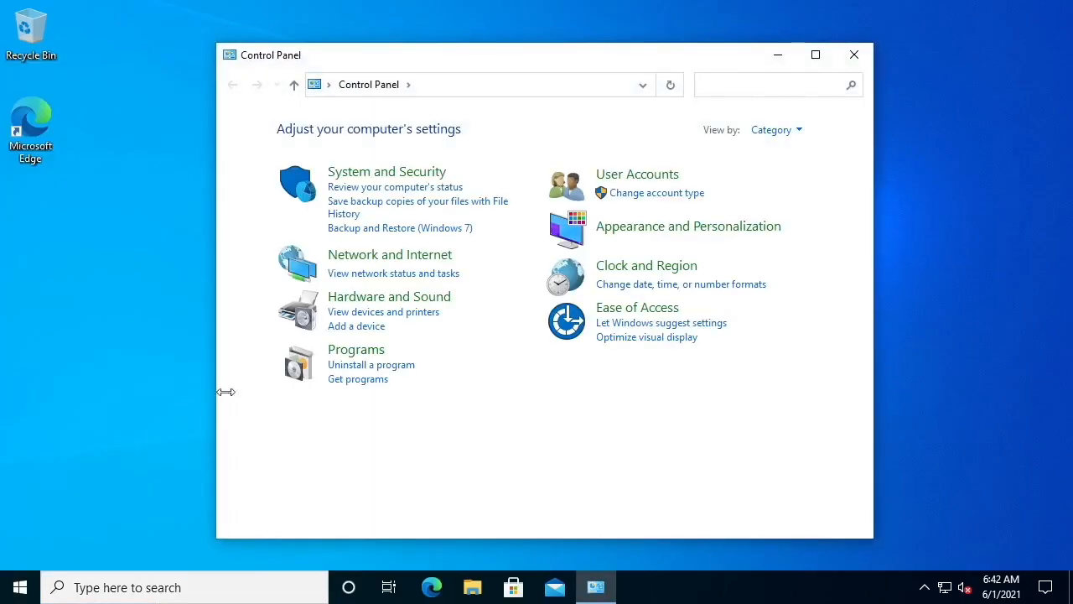
Open remote access settings under System and Security and allow remote connections to this computer, acknowledging the sleep warning
click(422, 176)
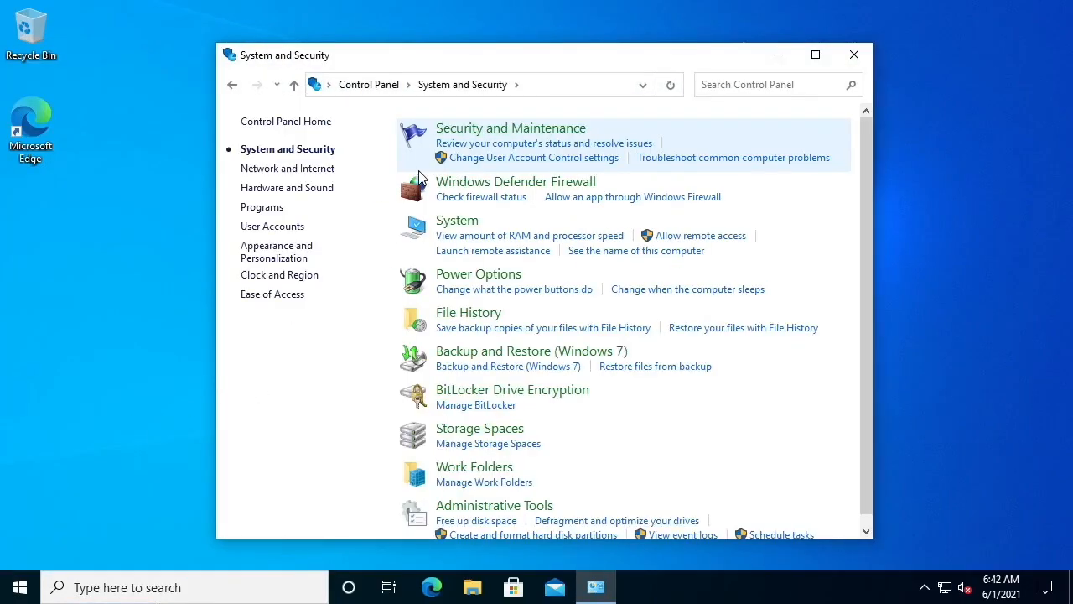
click(704, 240)
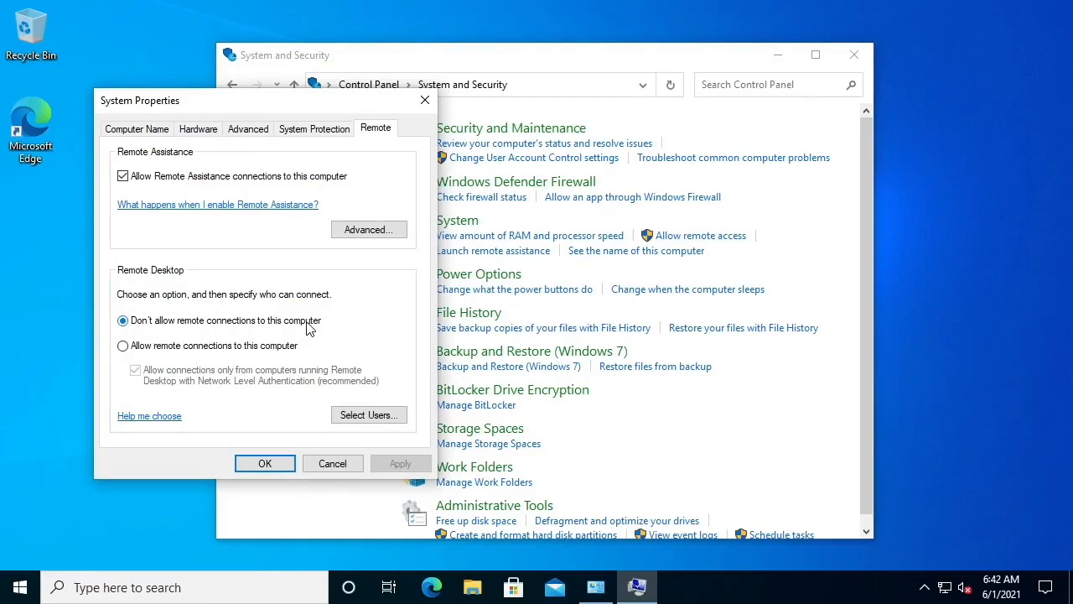
click(123, 346)
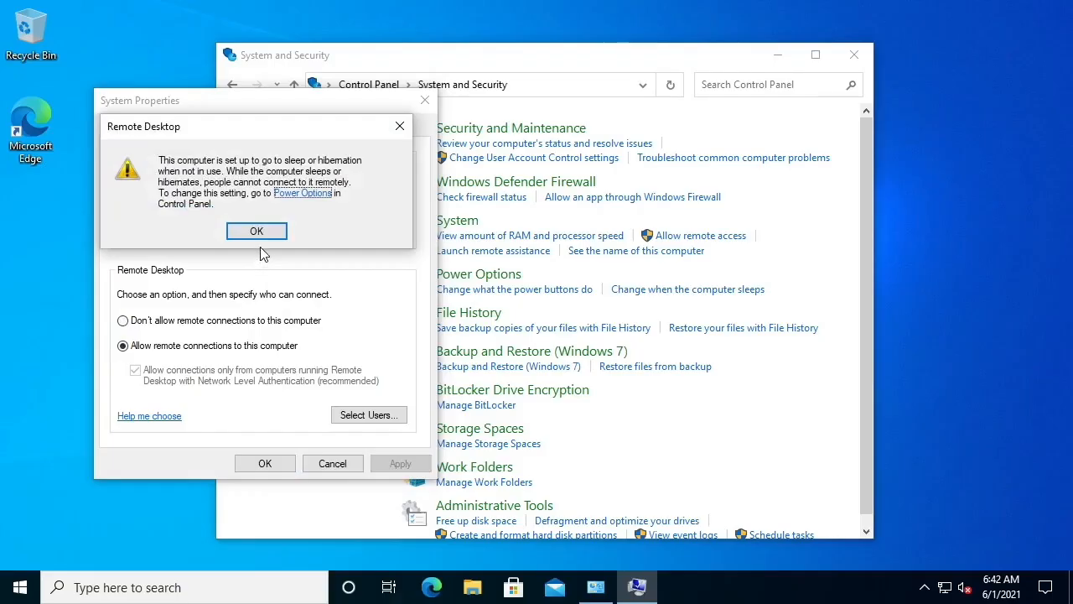
click(261, 238)
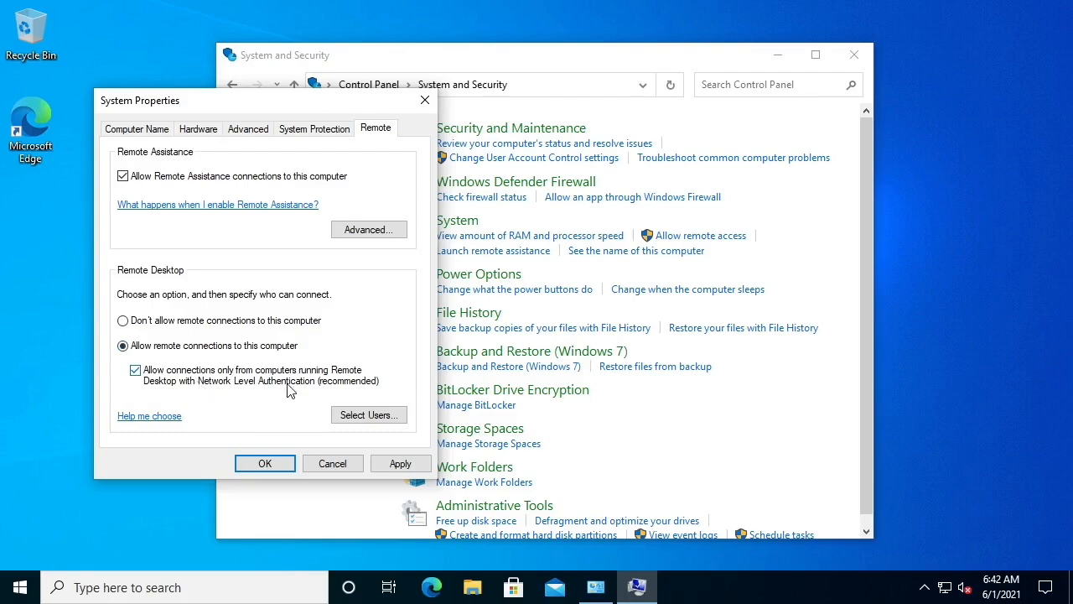
Add a domain user, entered by full name, to the Remote Desktop Users list and confirm
click(379, 414)
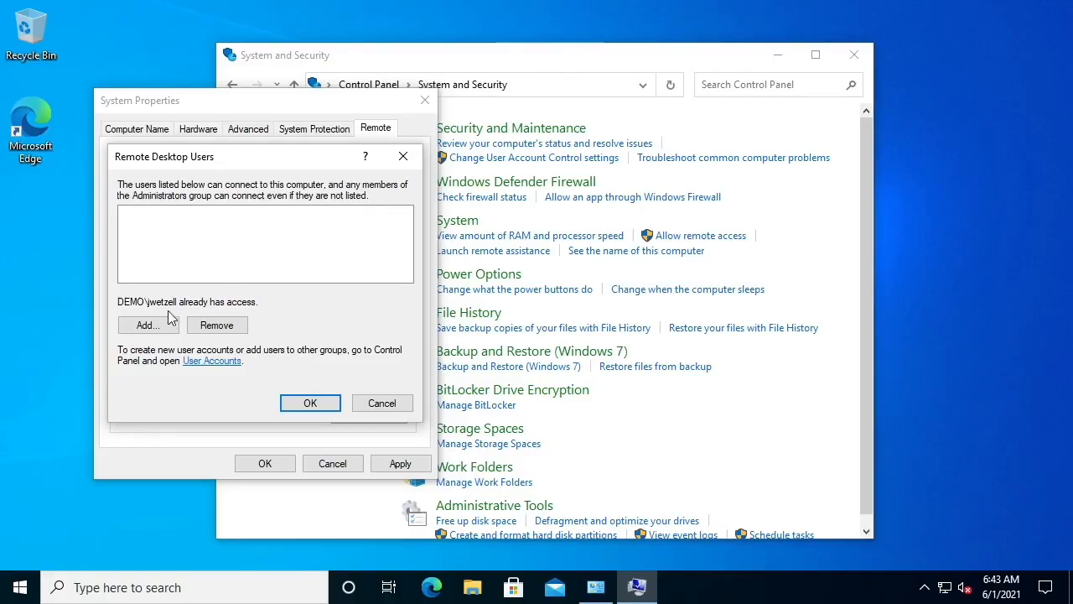
click(149, 324)
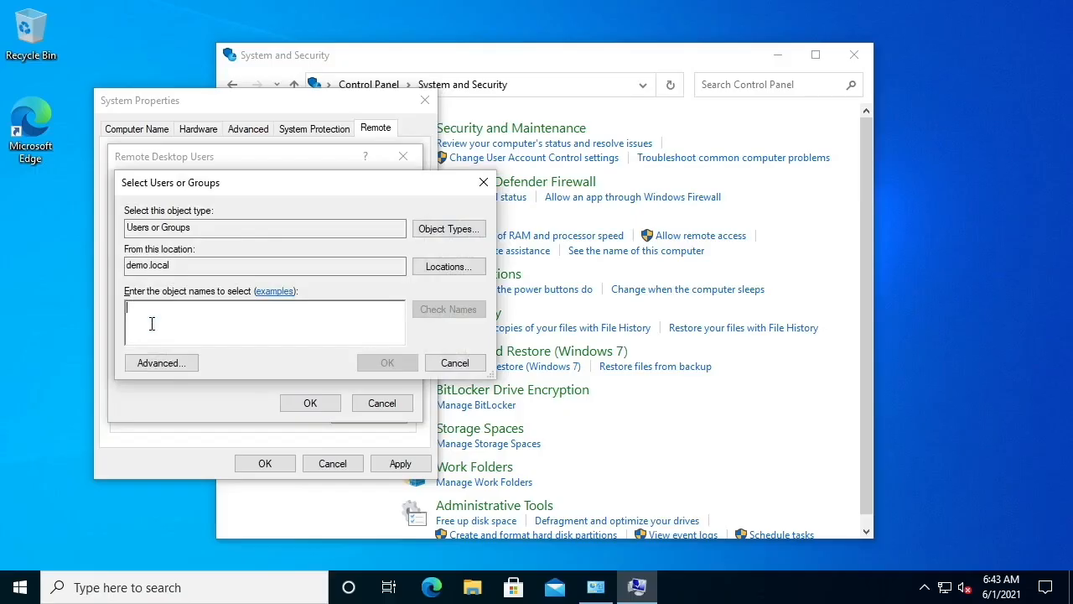
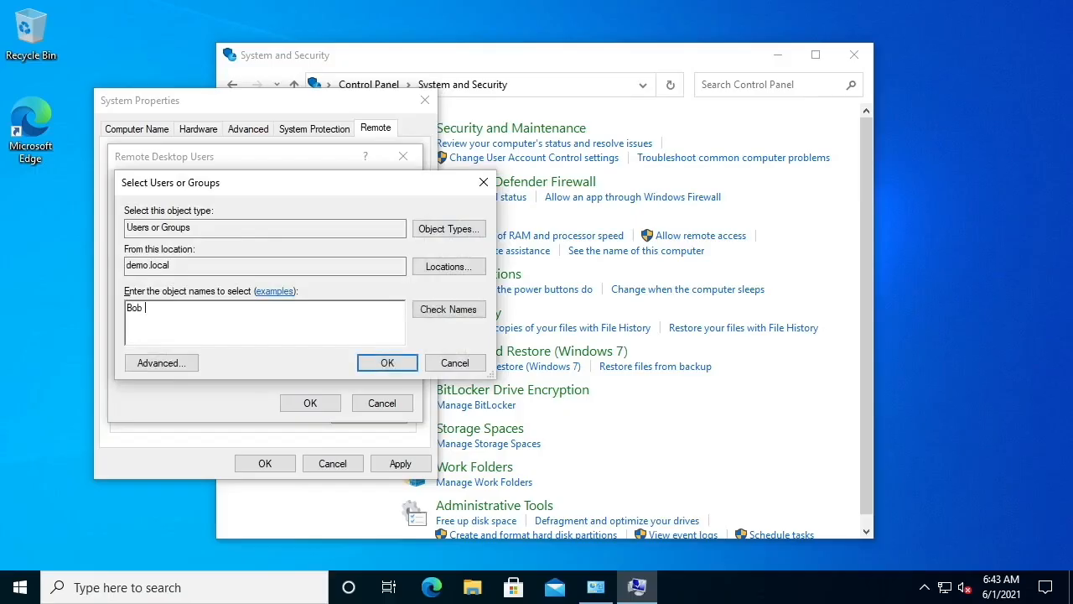
key(Return)
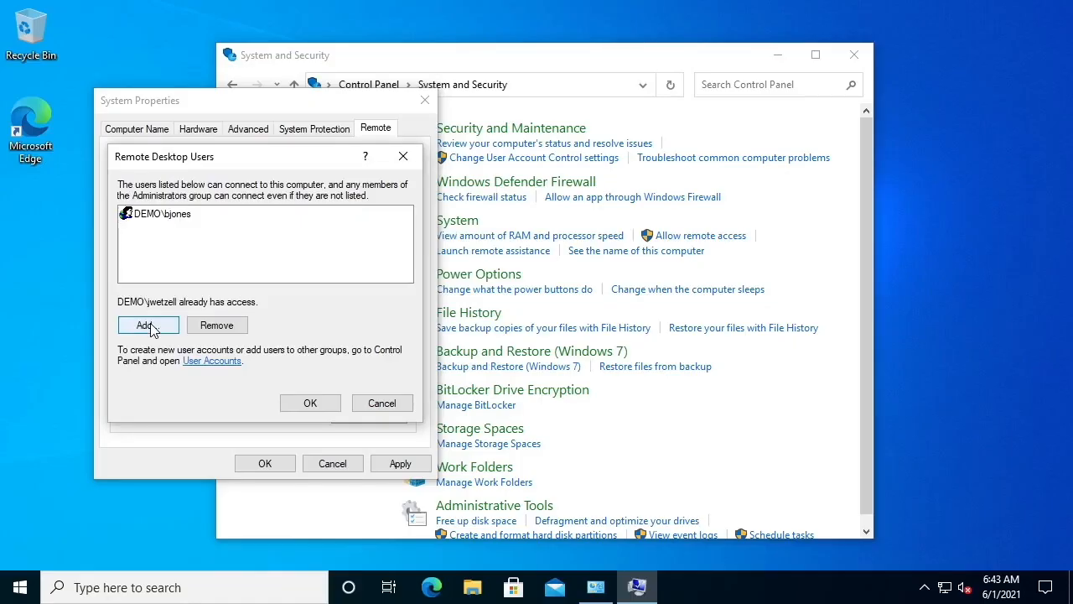
click(310, 403)
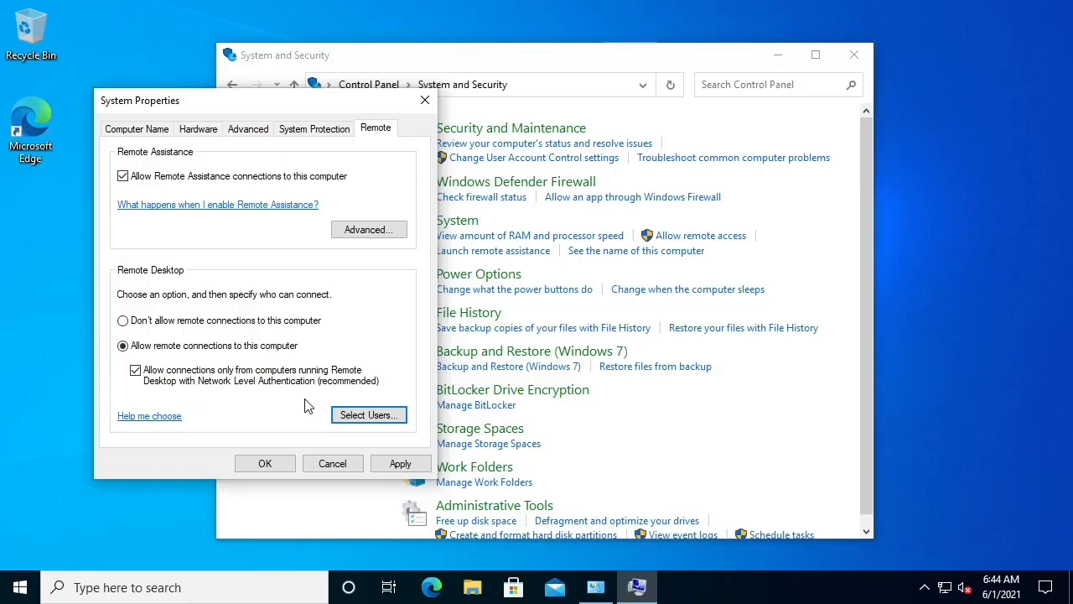
Apply and confirm the remote settings, then close Control Panel
click(400, 463)
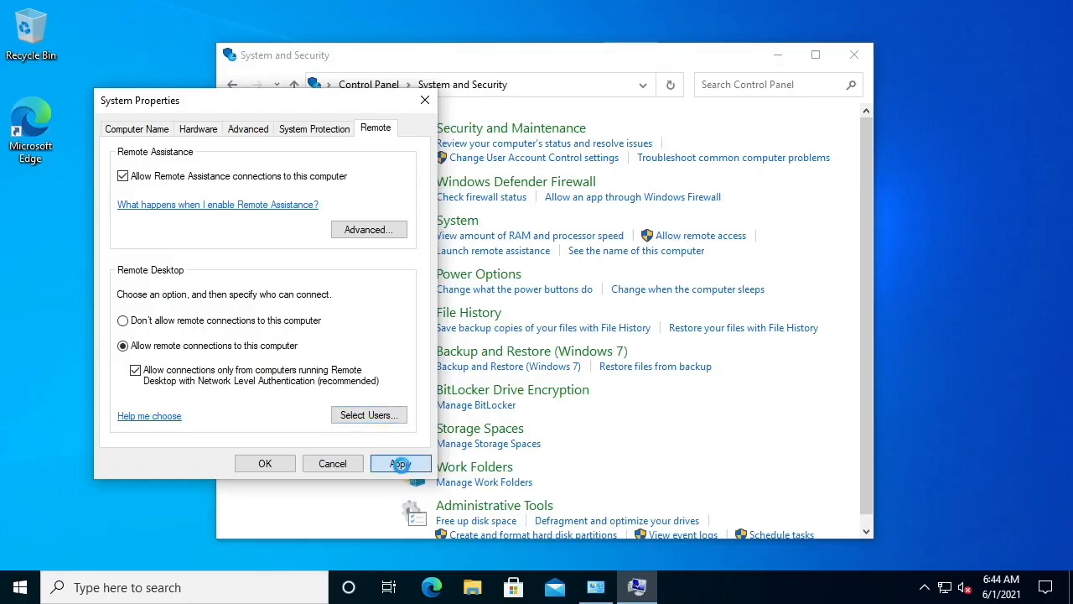
click(276, 465)
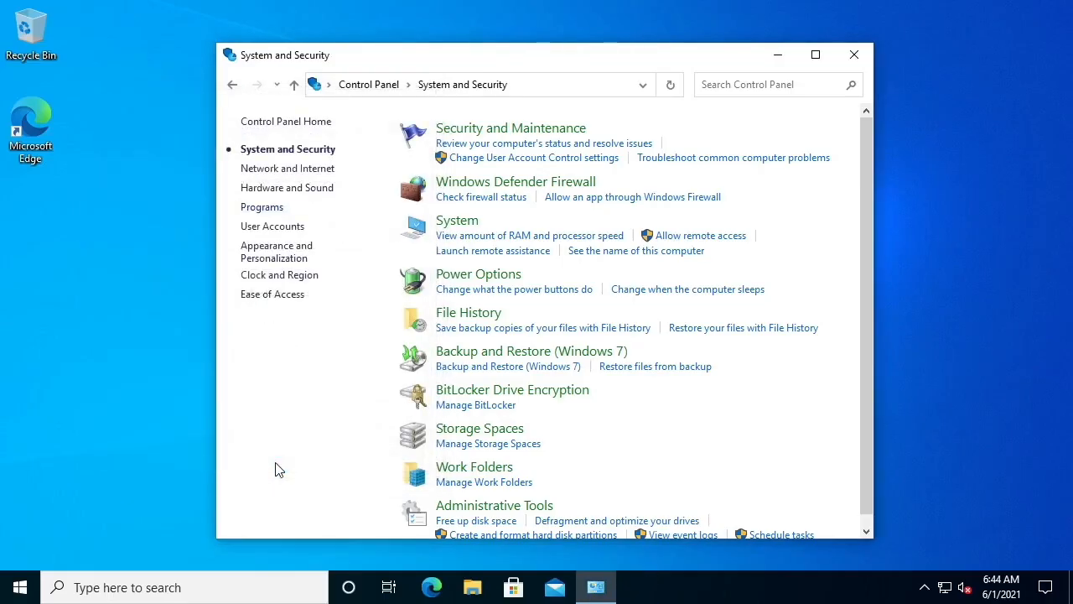
click(852, 55)
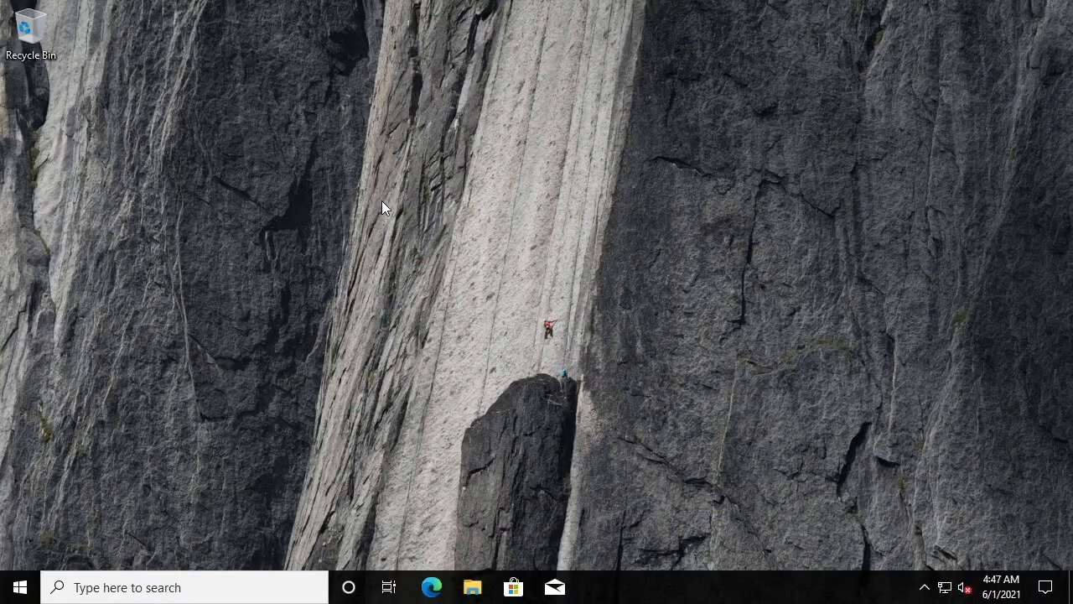
Search for and launch Remote Desktop Connection, entering 192.168.1.100 as the computer to connect to
click(159, 586)
text(remote desktop)
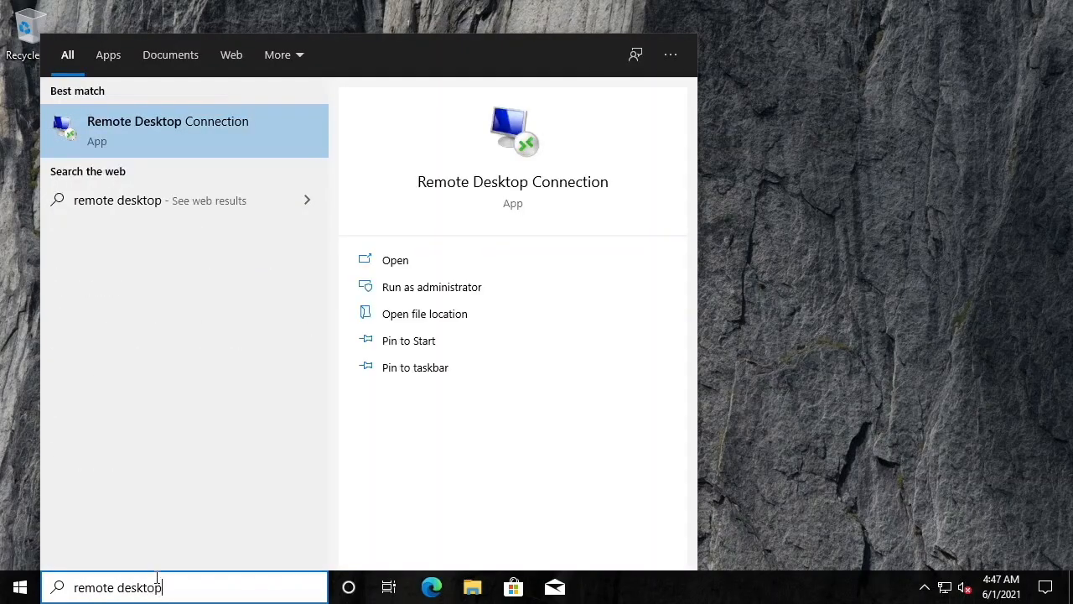
click(132, 127)
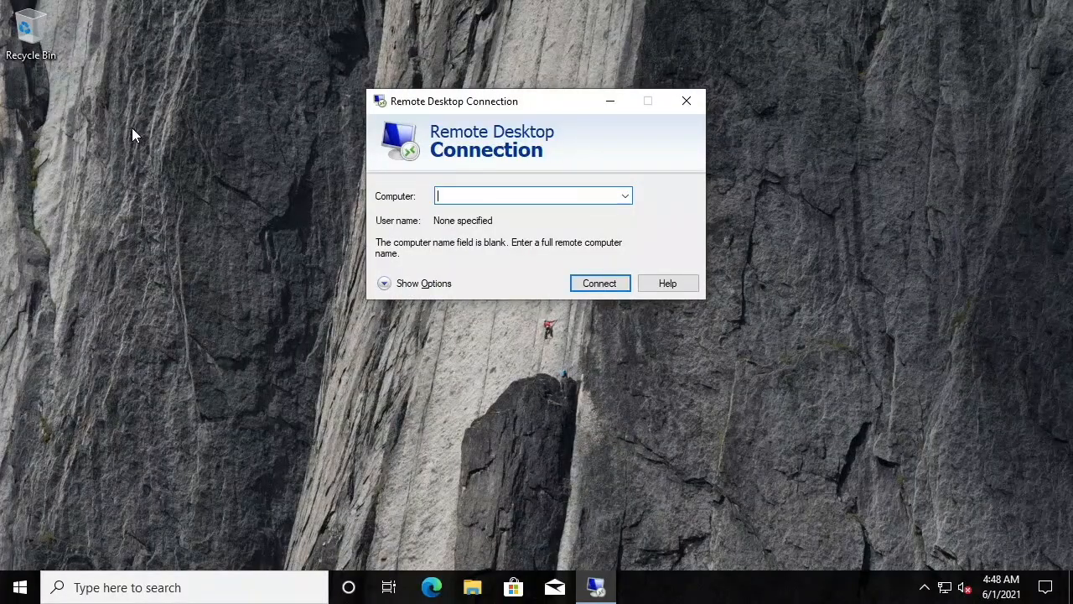
text(192)
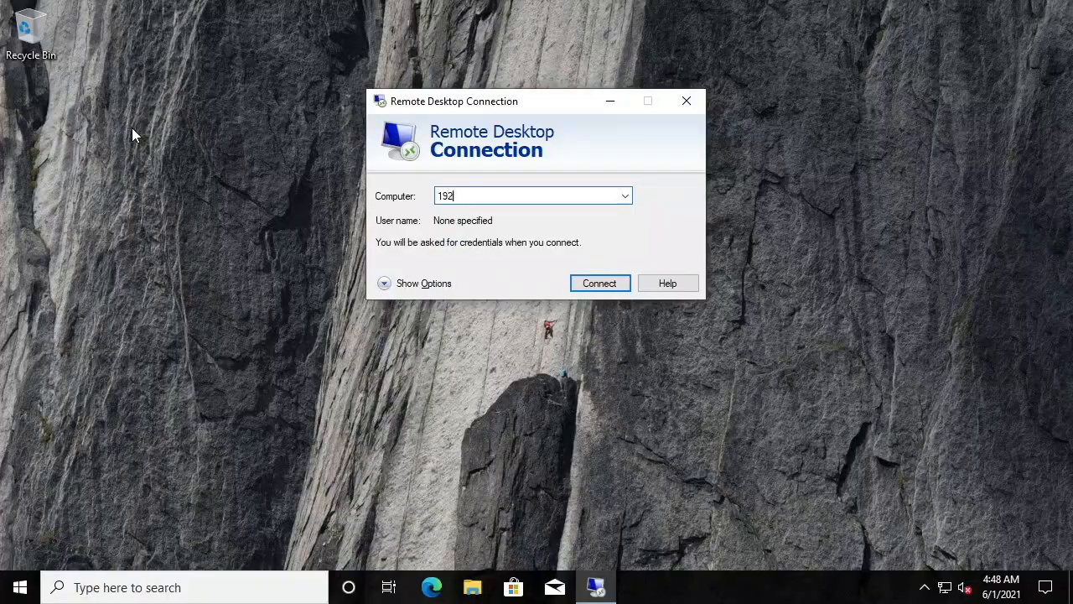
text(.168.1.100)
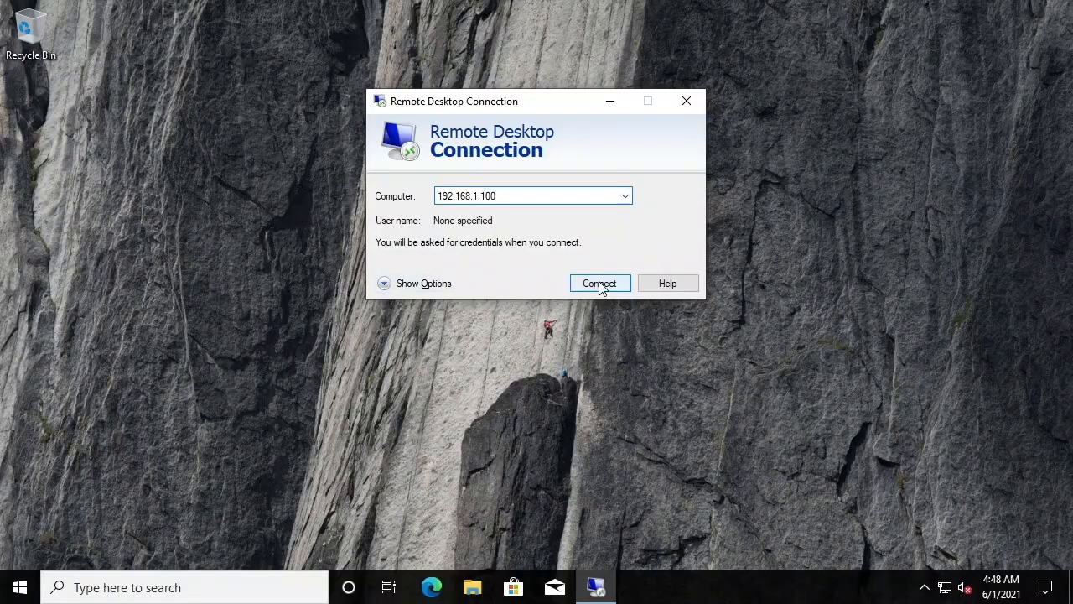
Expand the connection options and set the remote display size to 1280 by 720 pixels
drag(483, 105, 445, 51)
click(343, 233)
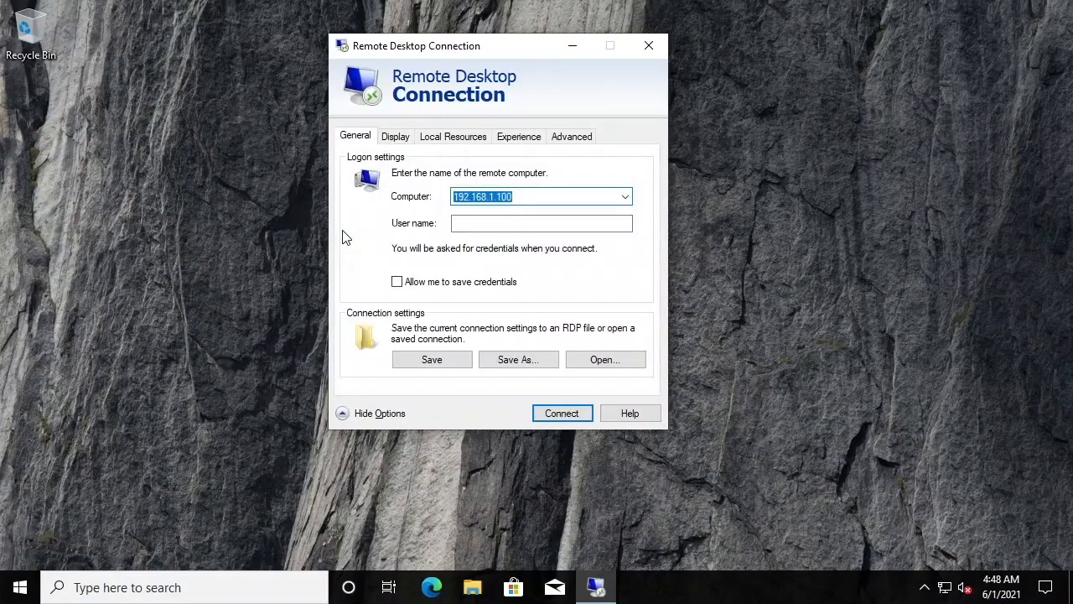
click(480, 223)
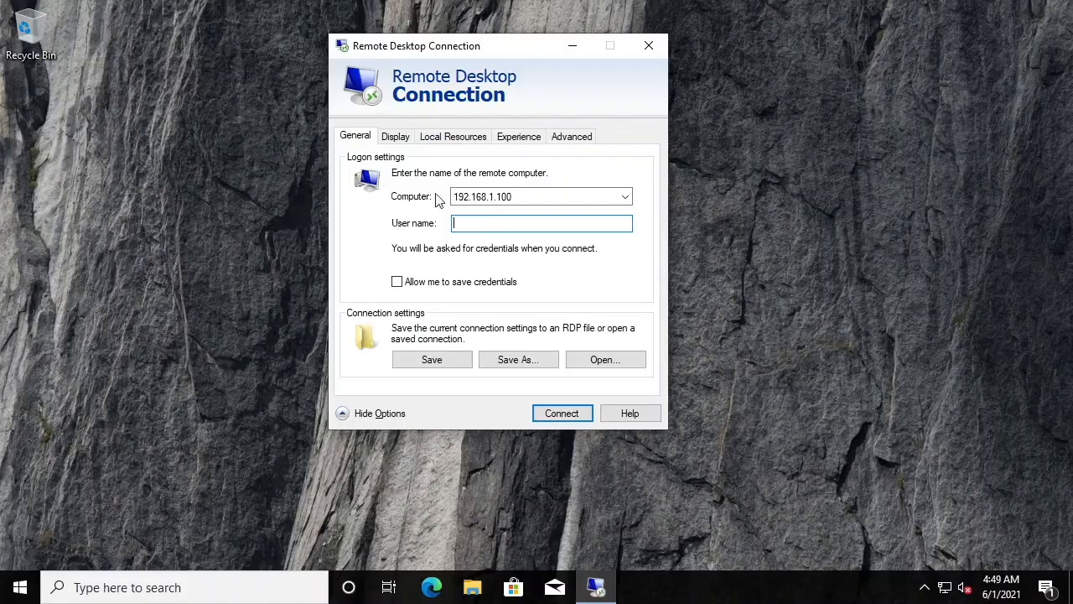
click(397, 138)
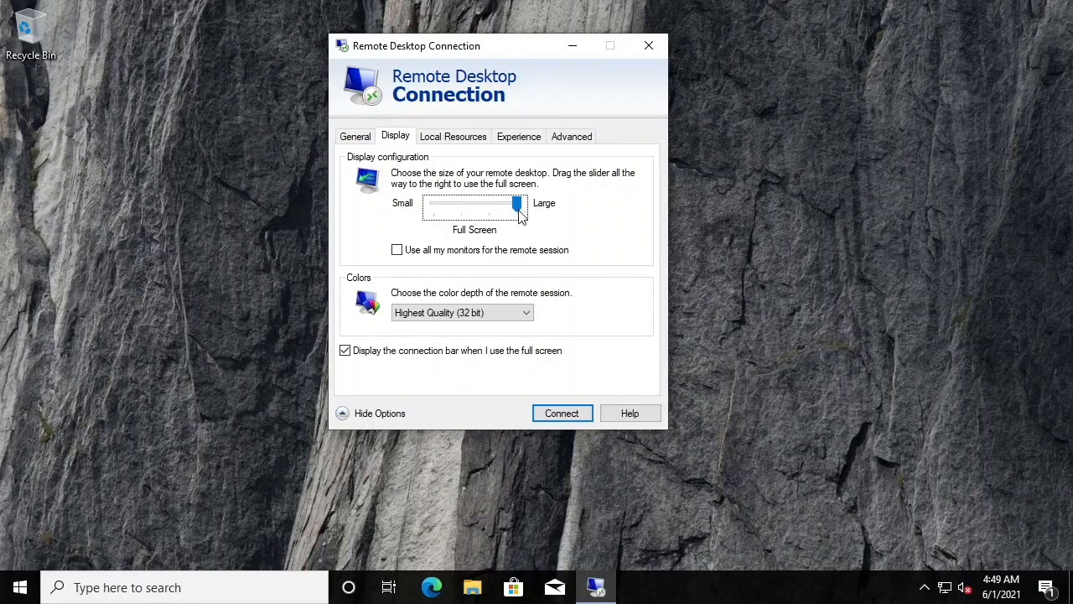
drag(516, 209, 498, 209)
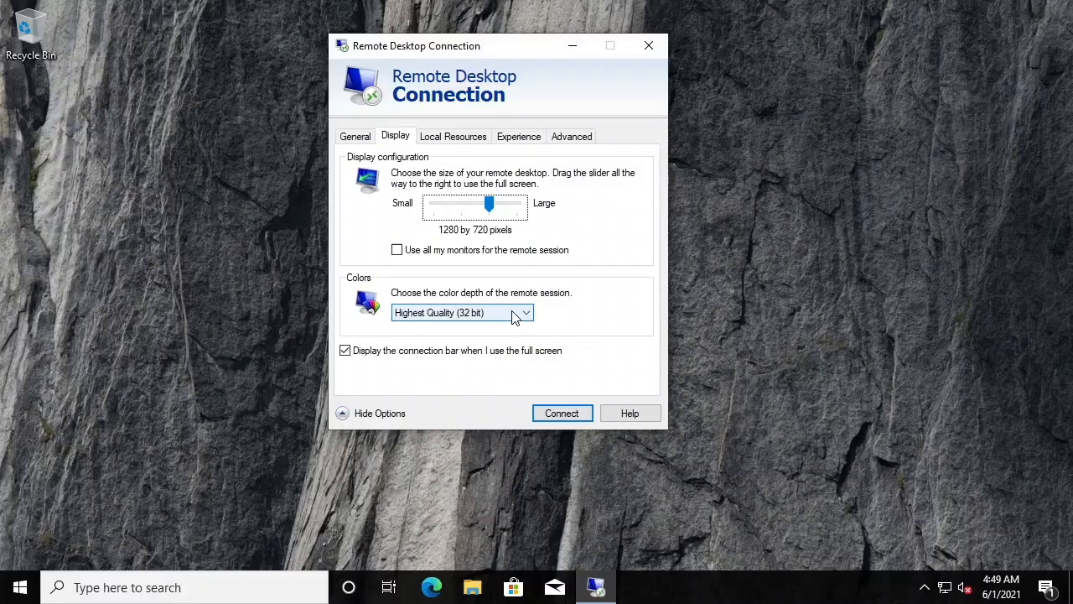
Review the additional local devices and drives offered for the remote session without changing them
click(455, 145)
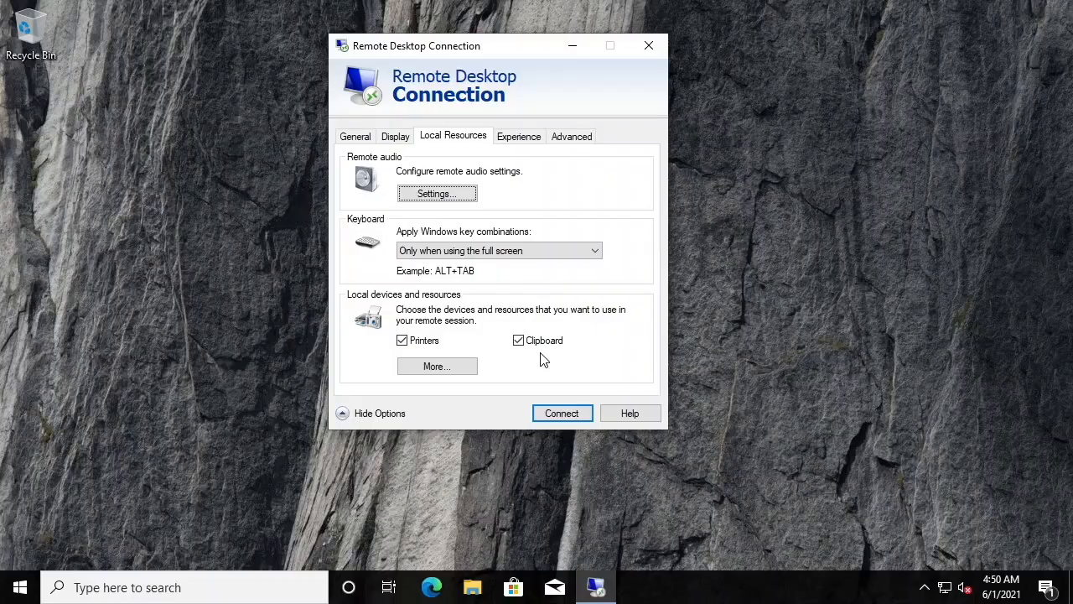
click(445, 369)
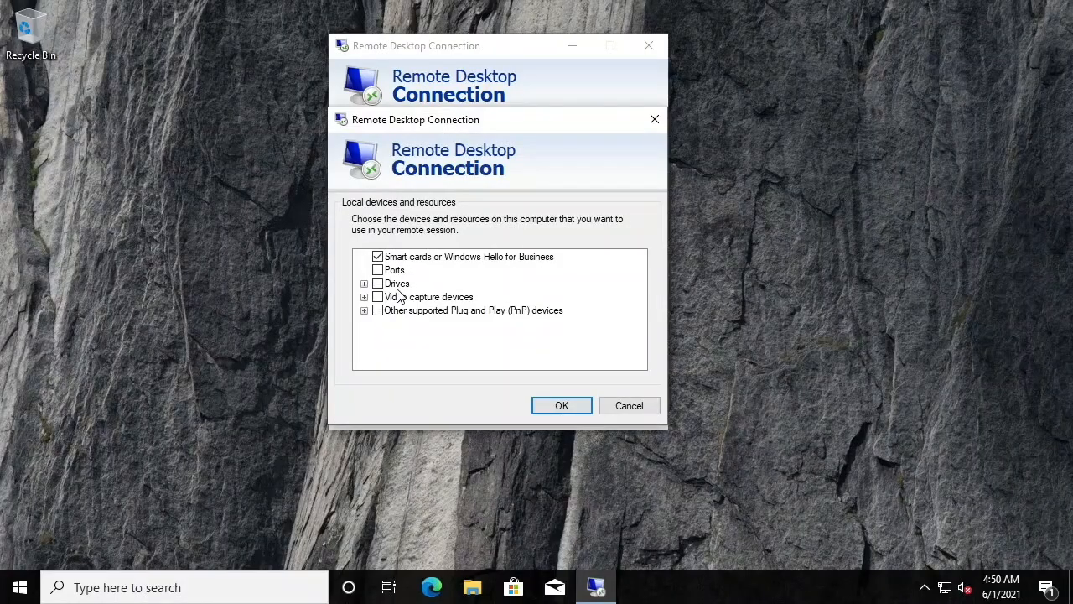
click(364, 284)
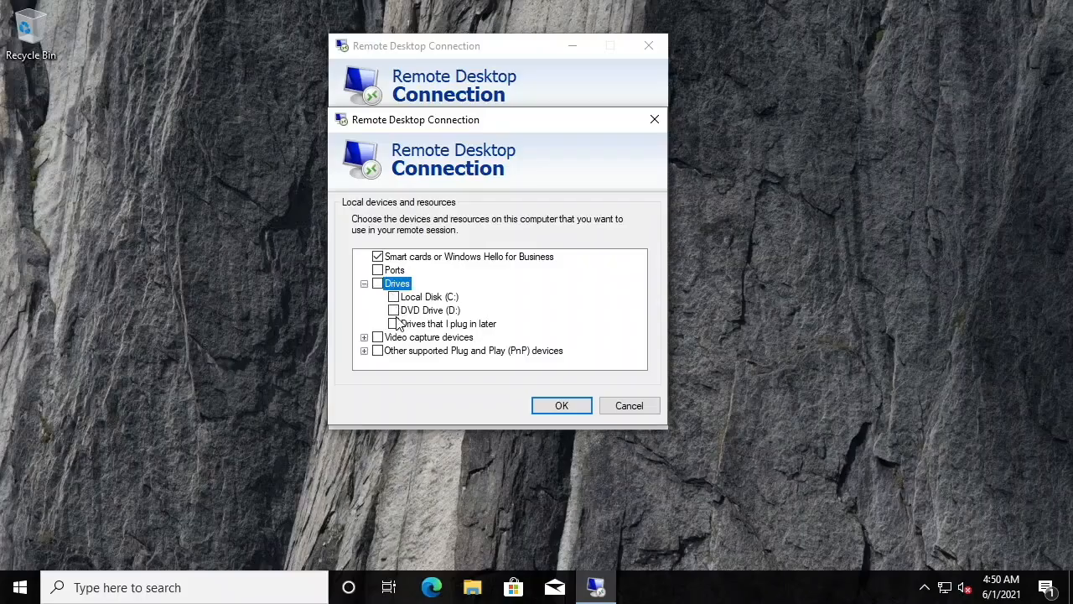
click(364, 284)
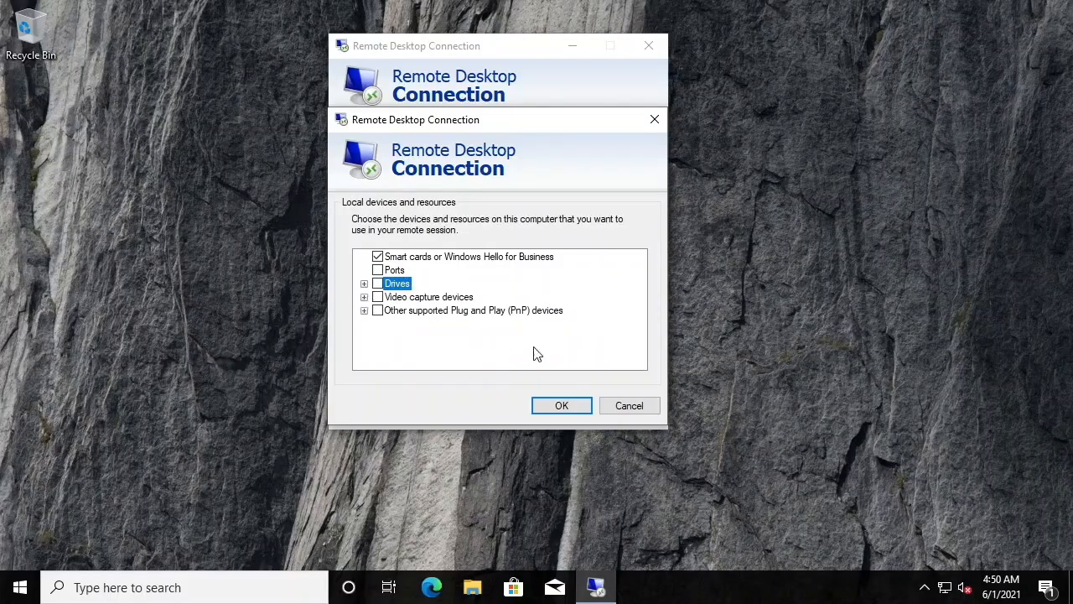
click(629, 406)
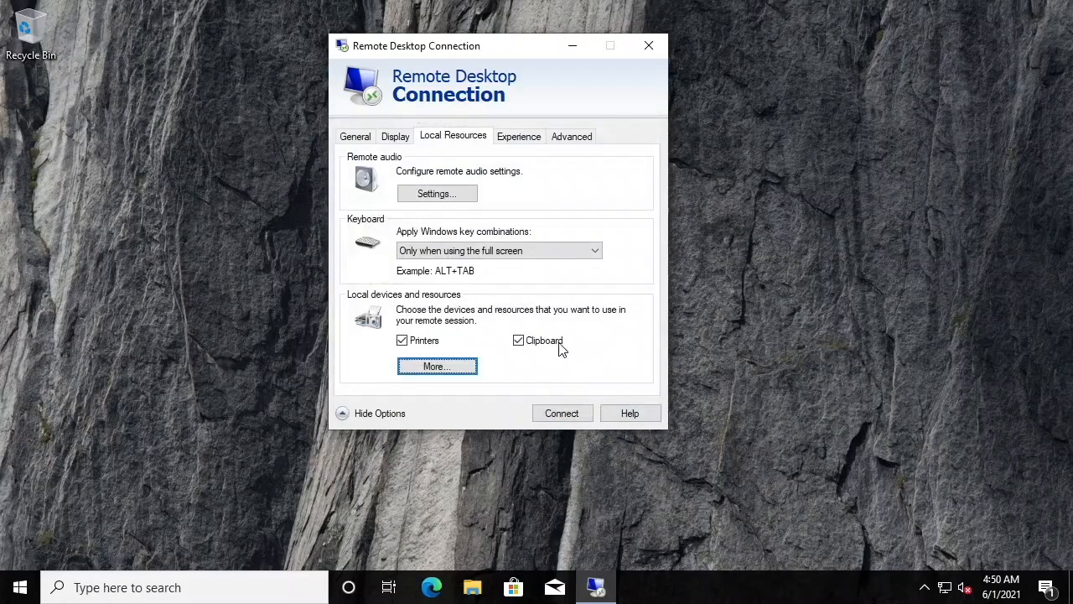
Try the Low-speed broadband performance profile with font smoothing and desktop composition, then revert to automatic connection quality detection
click(520, 141)
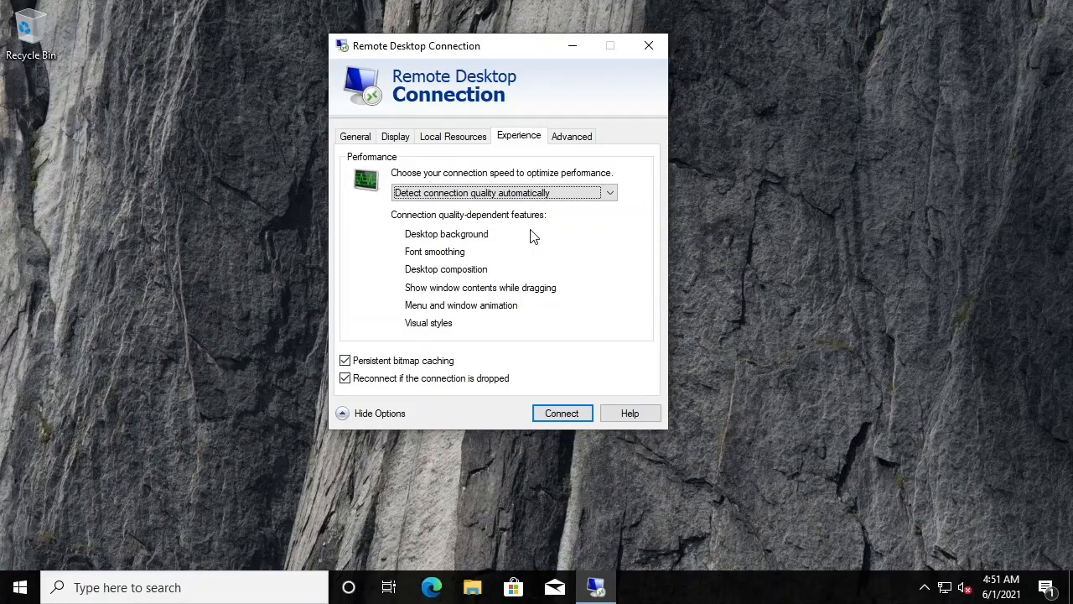
click(594, 193)
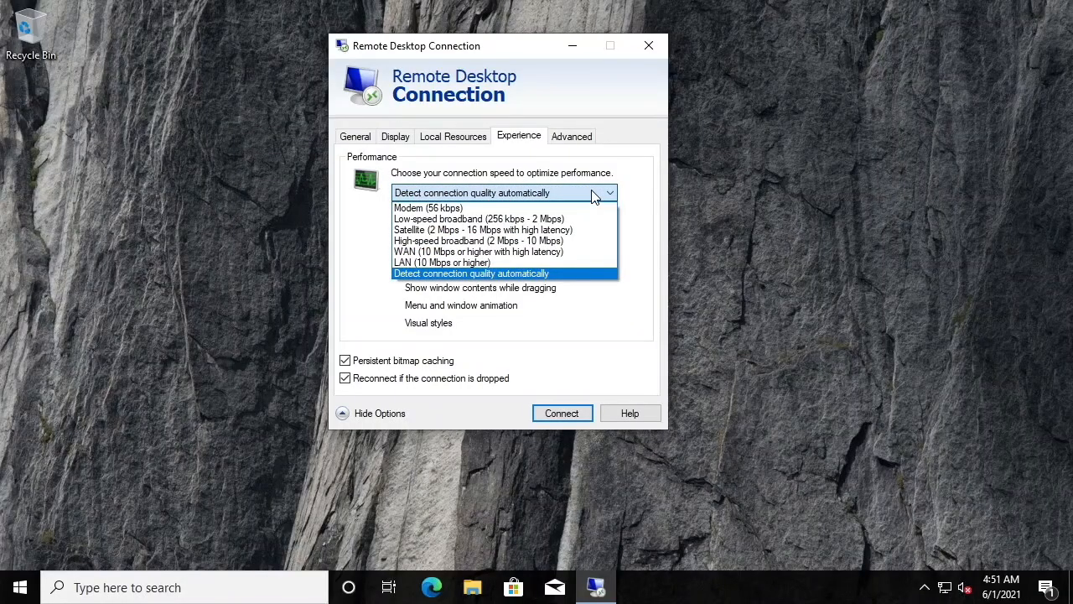
click(581, 220)
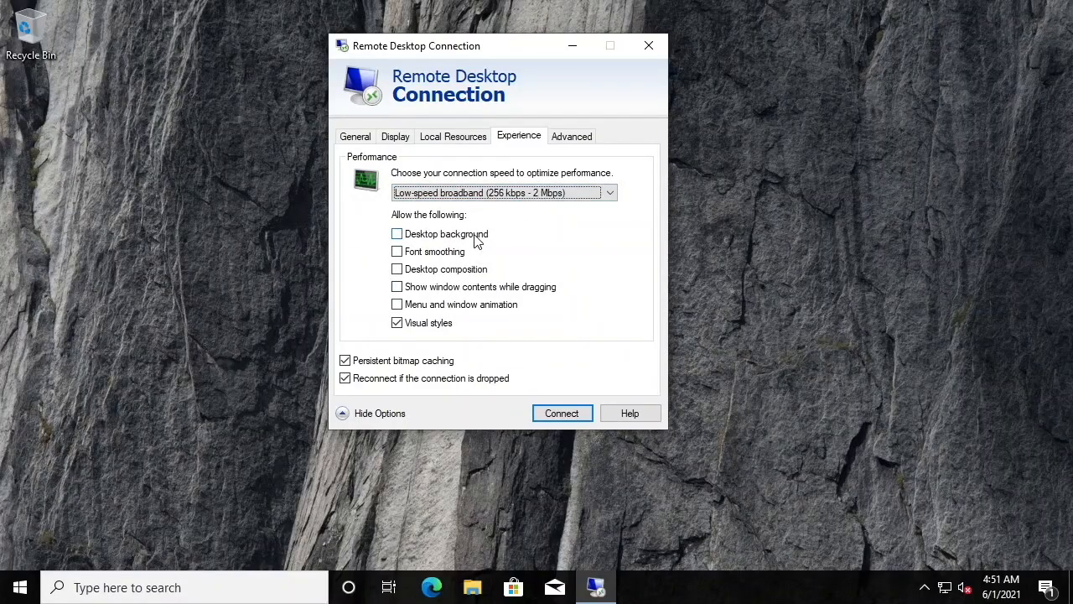
click(398, 252)
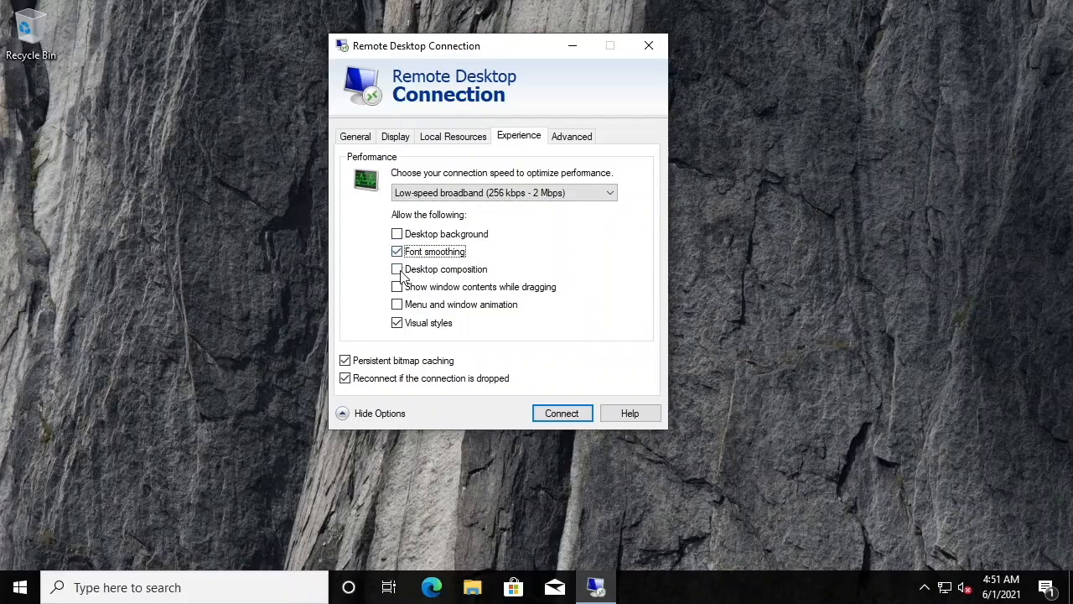
click(398, 269)
click(540, 198)
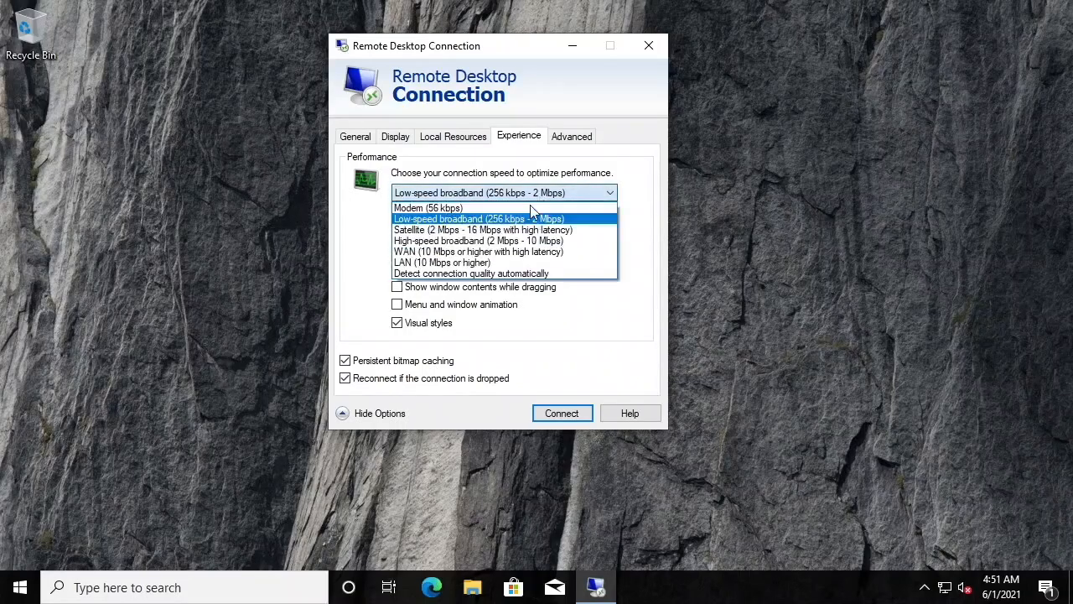
click(474, 273)
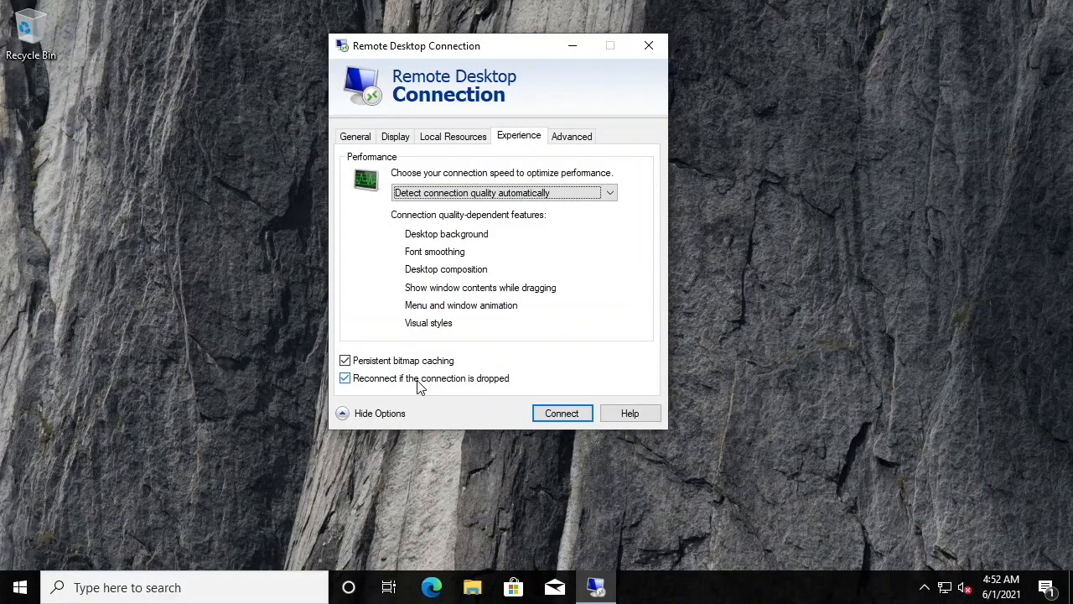
Check the advanced server authentication settings, then connect to 192.168.1.100 entering the first user's user name and password
click(572, 140)
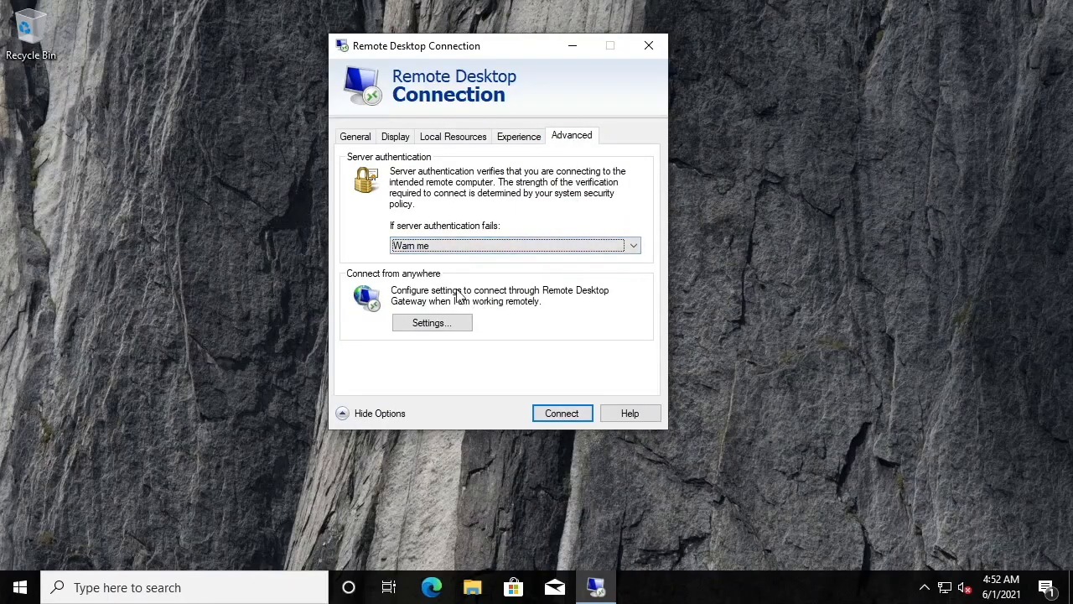
click(352, 137)
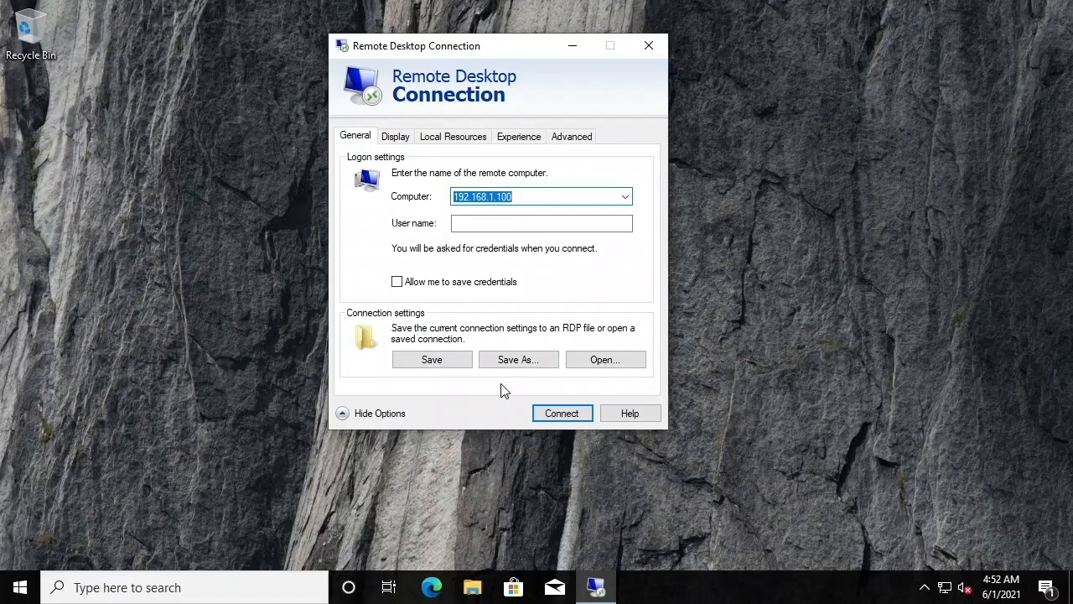
click(562, 414)
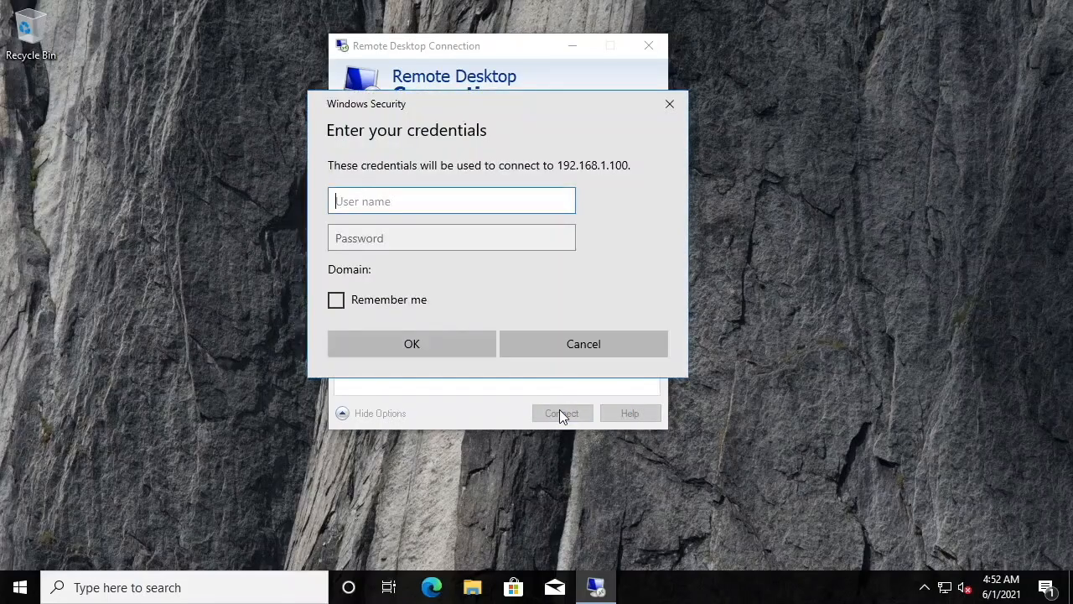
text(jsmith)
key(Tab)
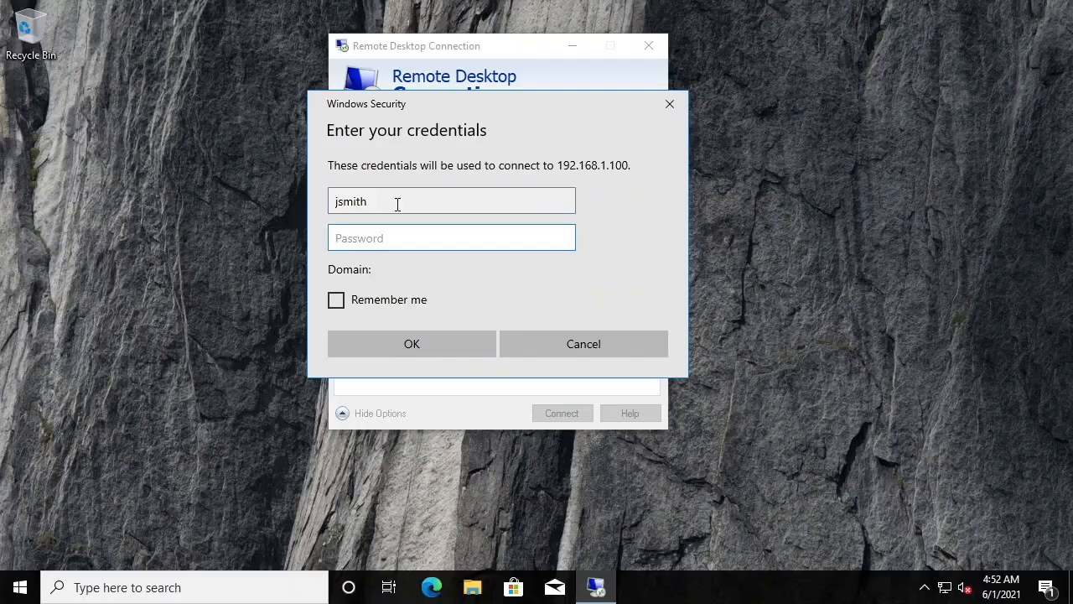
text(•••••••••••)
click(404, 339)
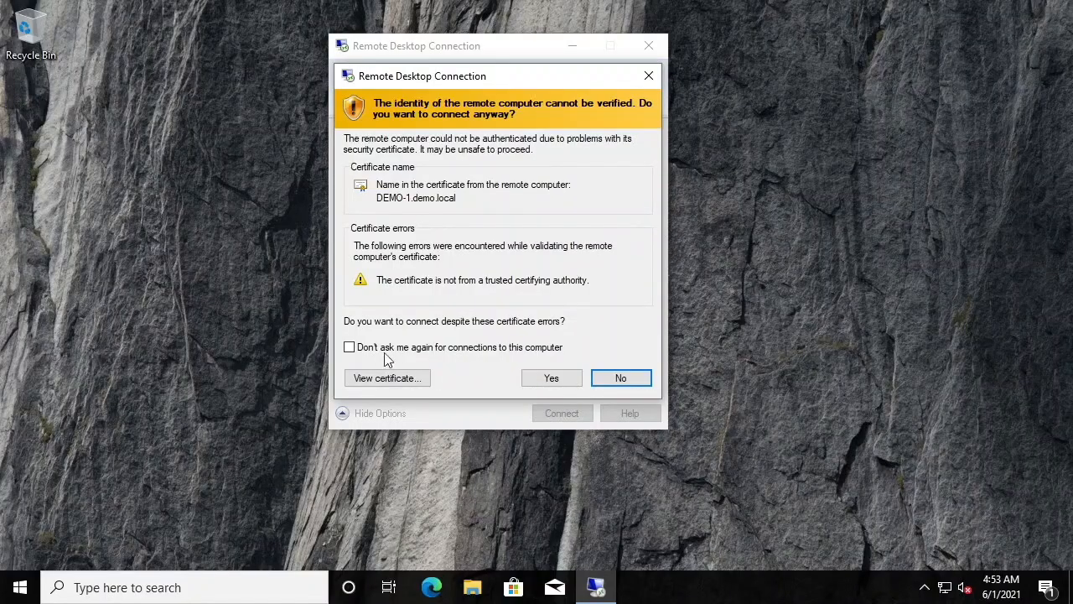
Accept the remote computer's certificate, choosing not to be asked again for this computer, and dismiss the connection-denied message
click(349, 347)
click(537, 379)
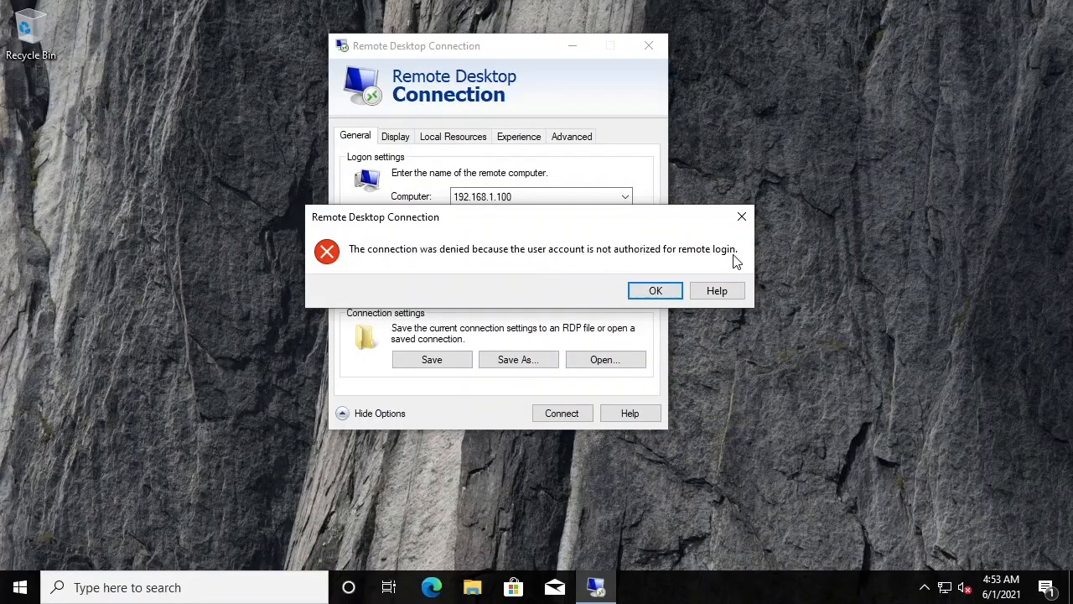
click(671, 292)
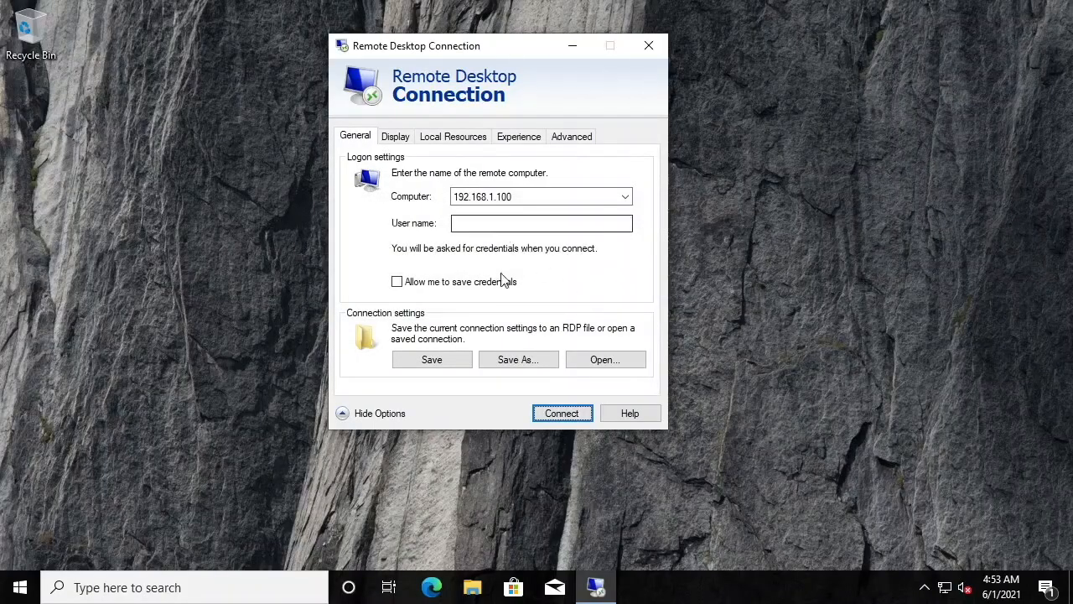
Reconnect with the second user's user name and password, and agree to sign in despite another user being signed in
click(560, 412)
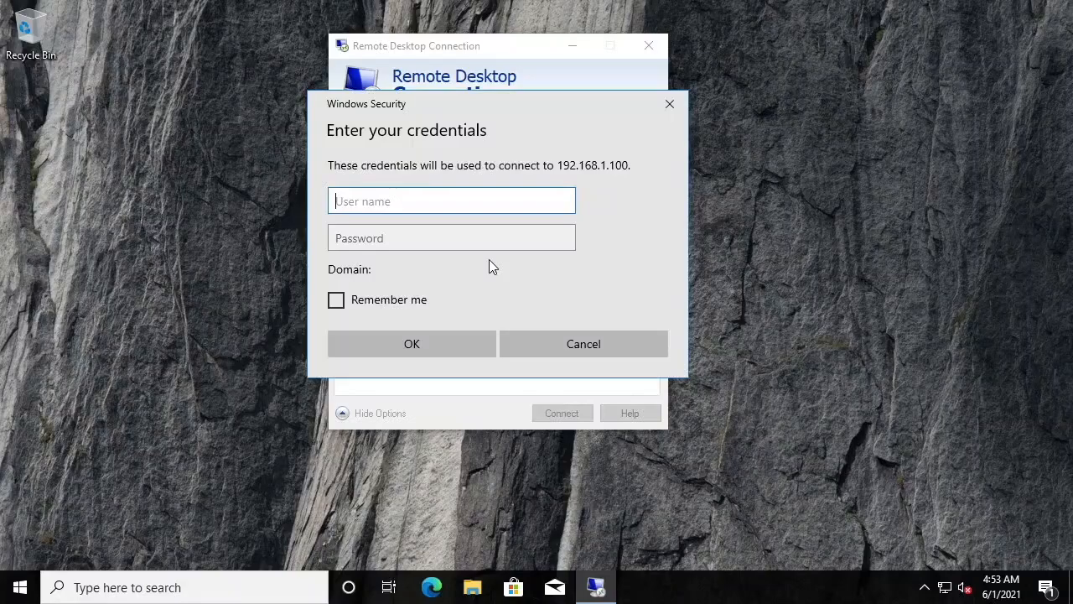
key(Tab)
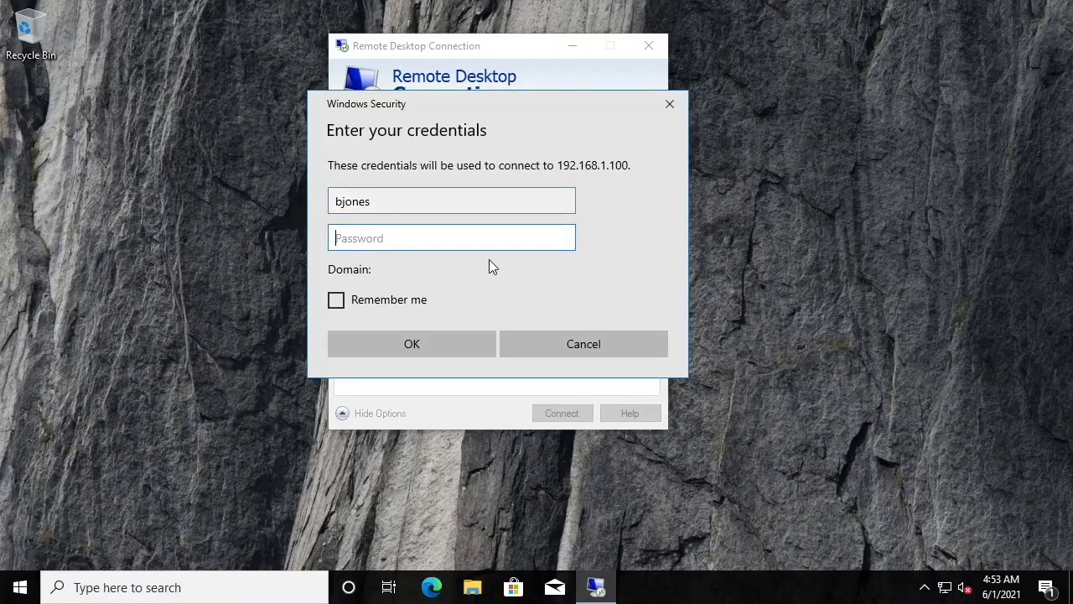
text(Password1!!)
click(356, 343)
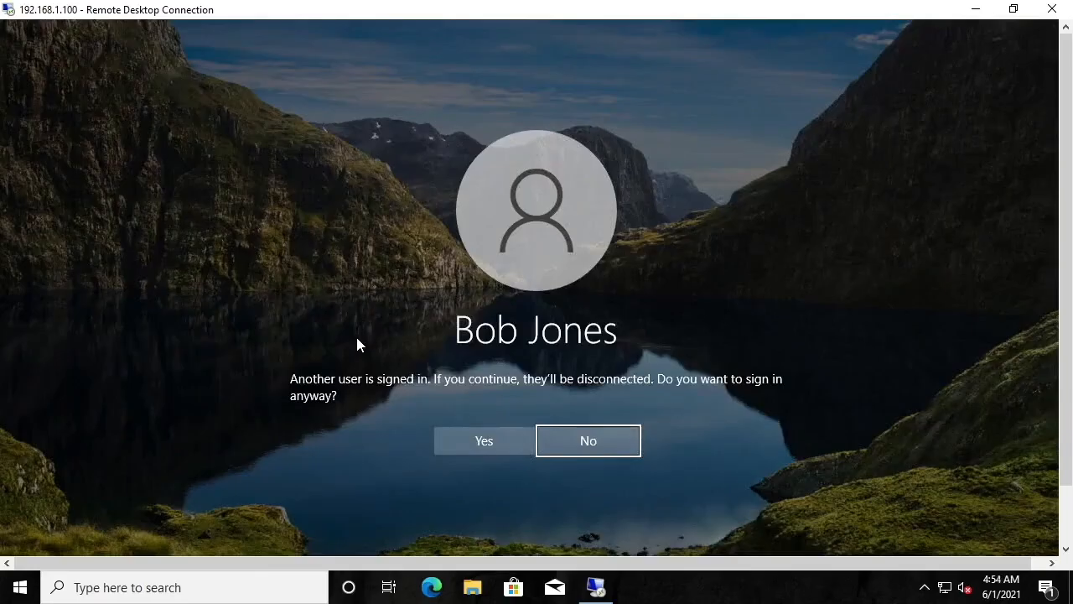
click(477, 437)
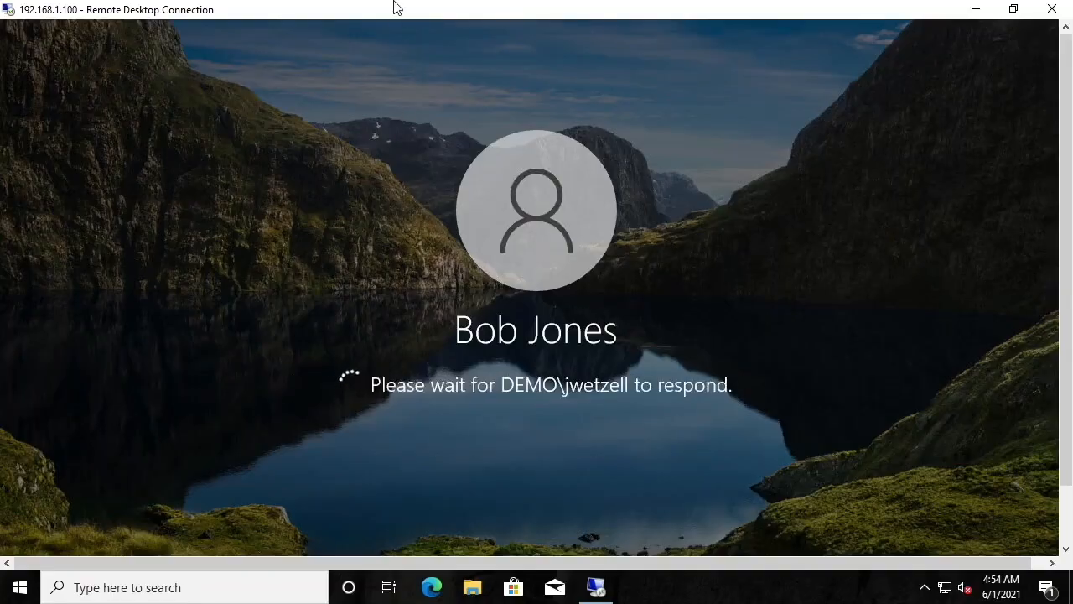